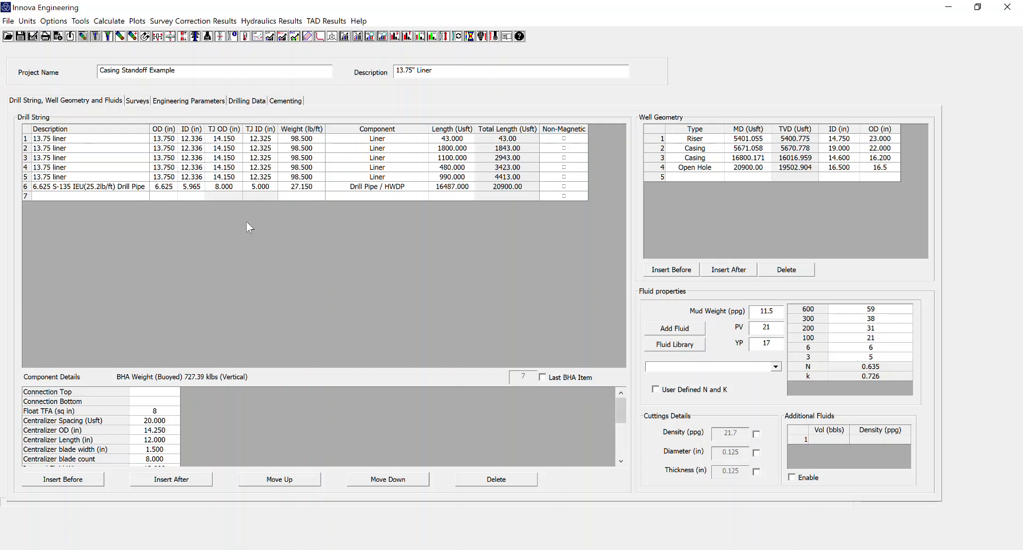
Select the 13.75 liner sections of the drill string one by one and compare their centralizer component details
left_click(74, 158)
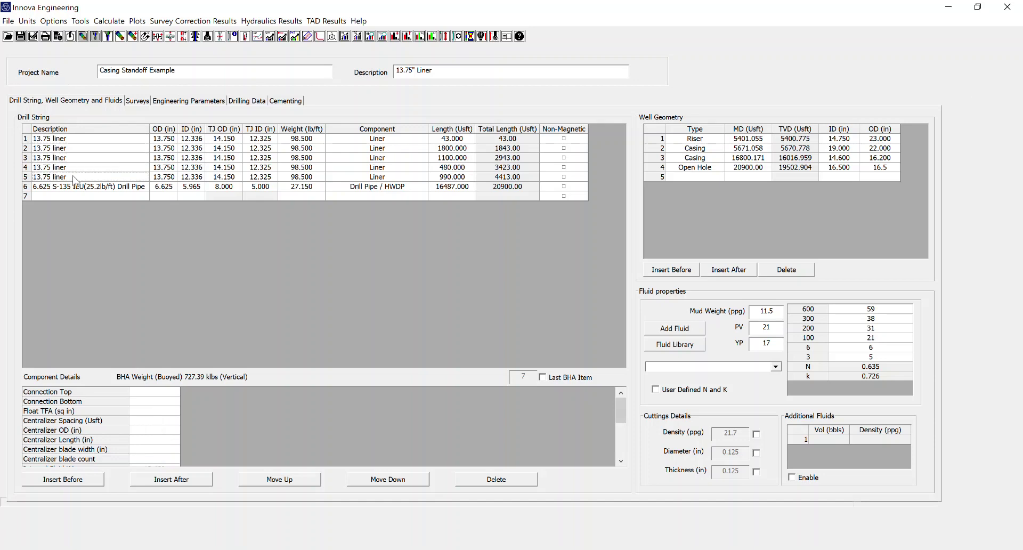
left_click(75, 151)
left_click(74, 139)
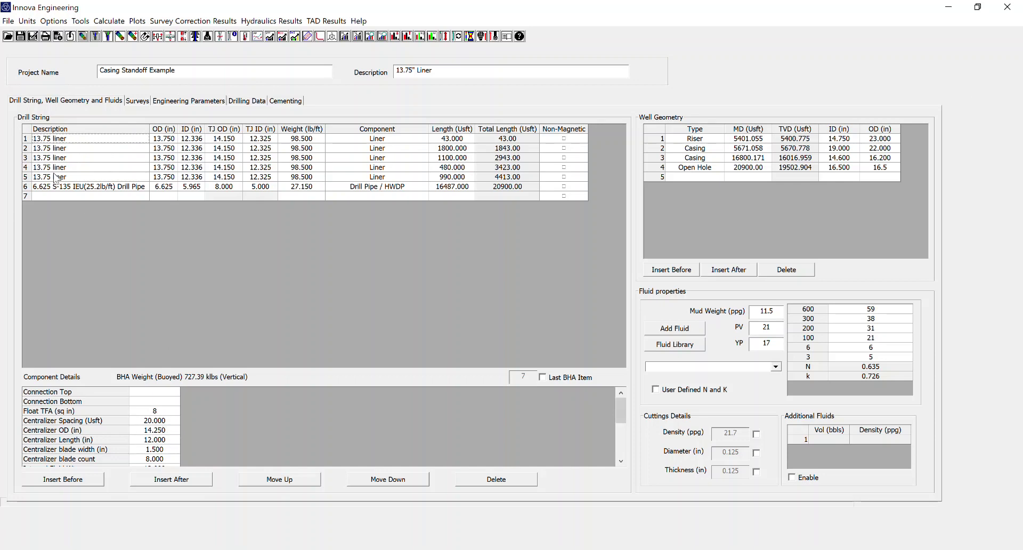
left_click(59, 157)
left_click(63, 175)
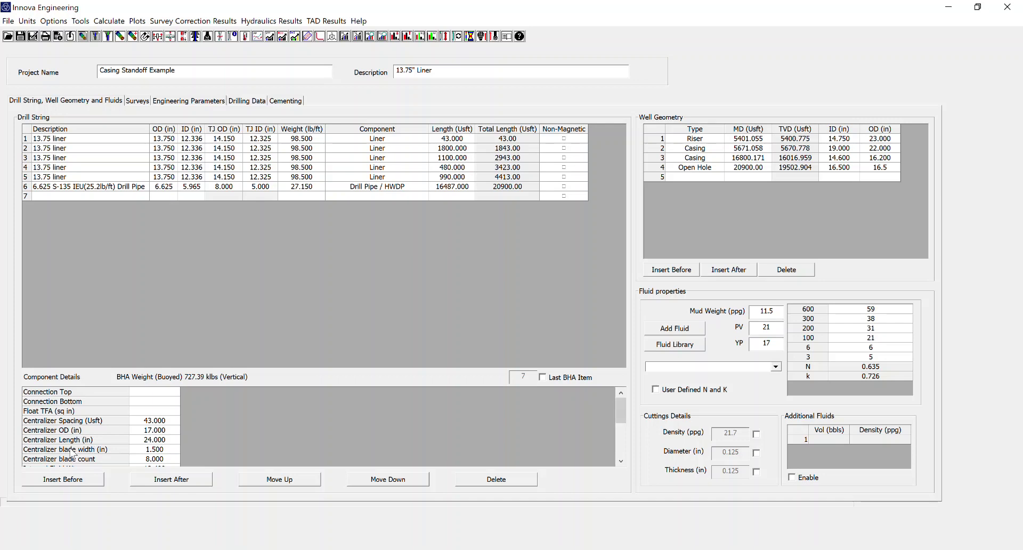
Examine the rest of the selected liner section's component details, through centralizer type and running force restriction ID
left_click(621, 461)
left_click(621, 461)
left_click(621, 461)
left_click(621, 461)
left_click(621, 461)
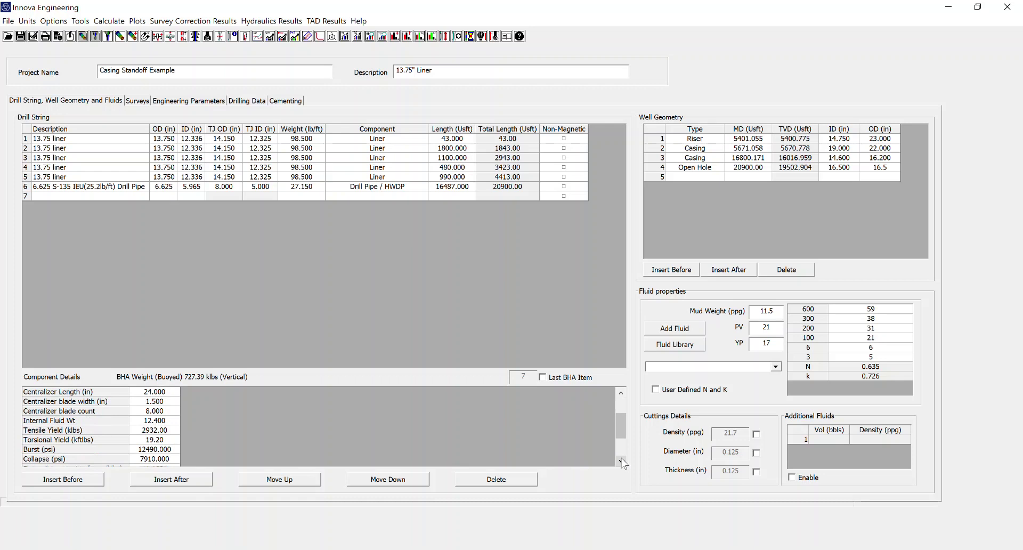
left_click(621, 461)
left_click(621, 461)
left_click(621, 462)
left_click(622, 461)
left_click(621, 462)
left_click(621, 462)
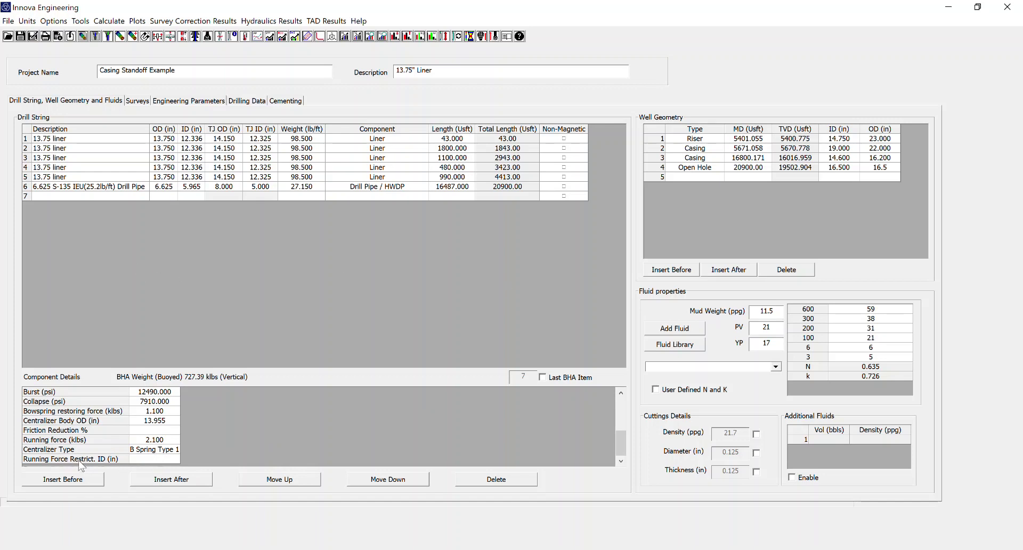
left_click(149, 459)
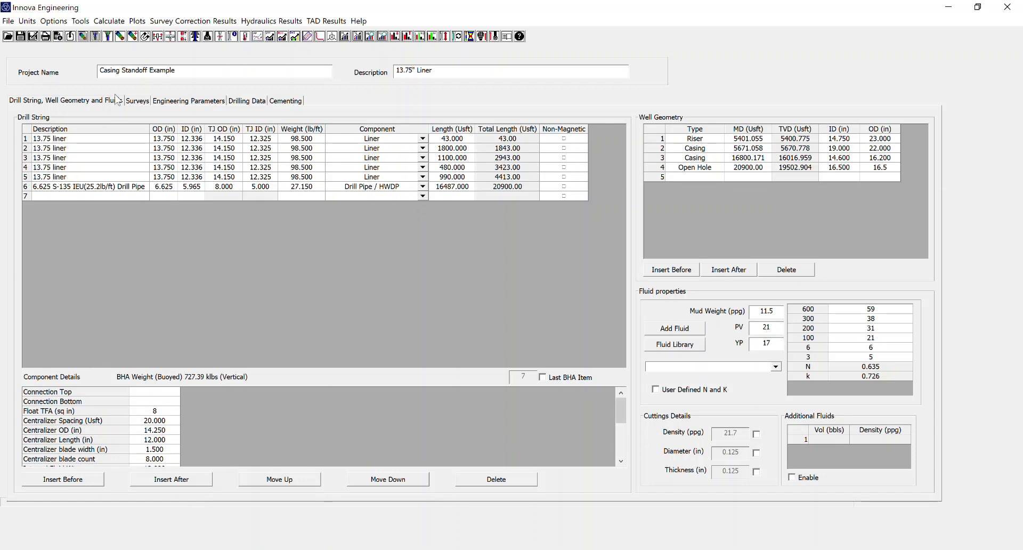
Review the well plan surveys, the second liner section's centralizer spacing and the Optimise Standoff option in the engineering parameters
left_click(136, 102)
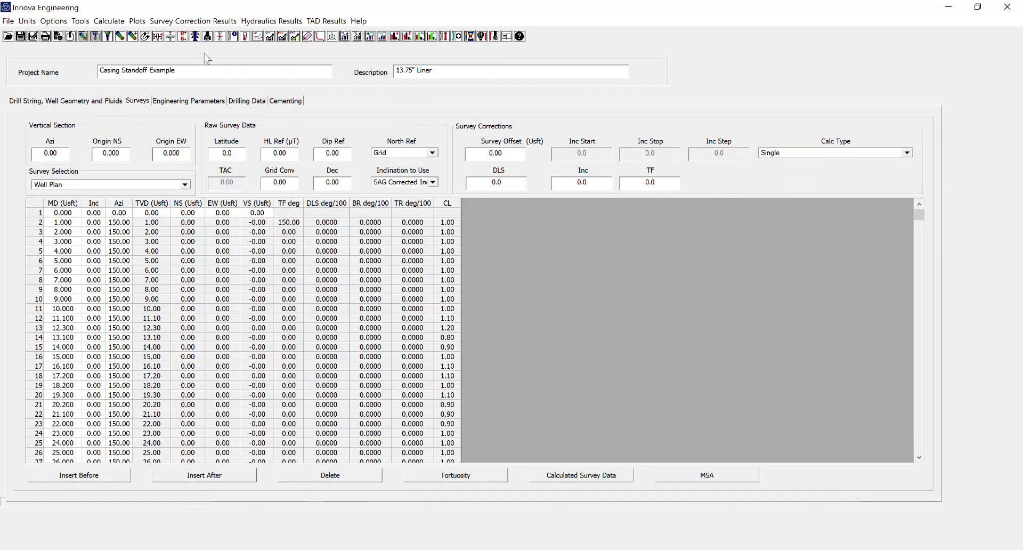
left_click(186, 103)
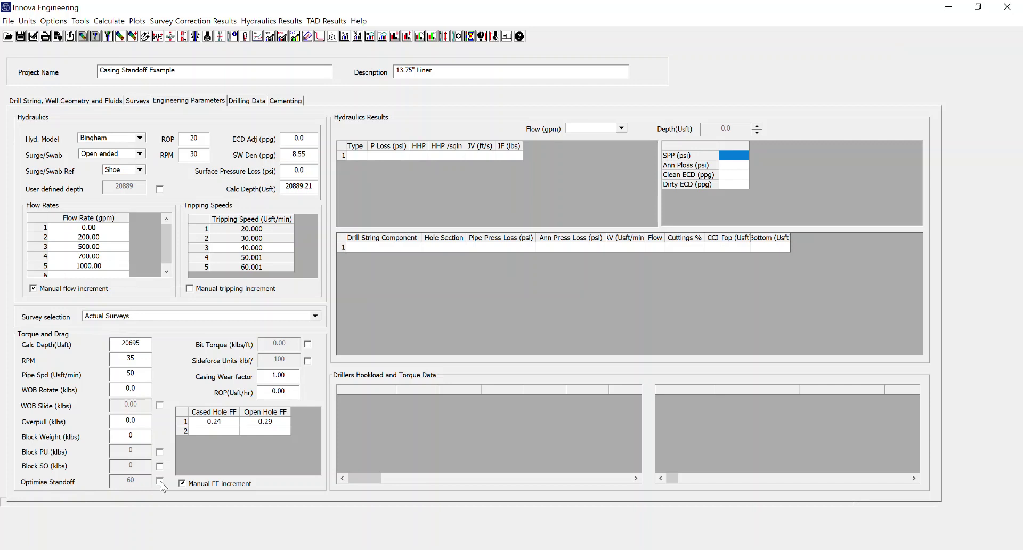
left_click(65, 102)
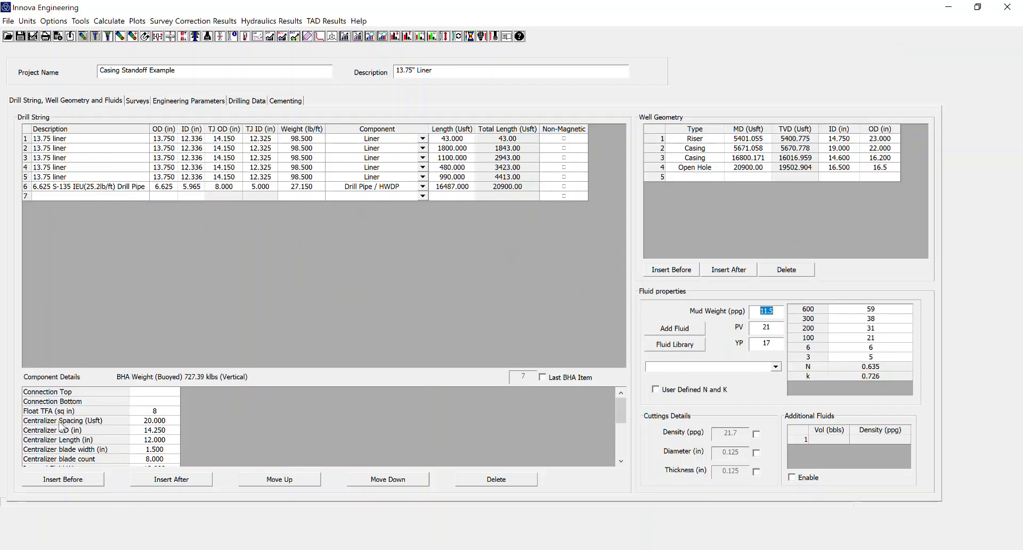
left_click(76, 150)
left_click(152, 421)
left_click(182, 101)
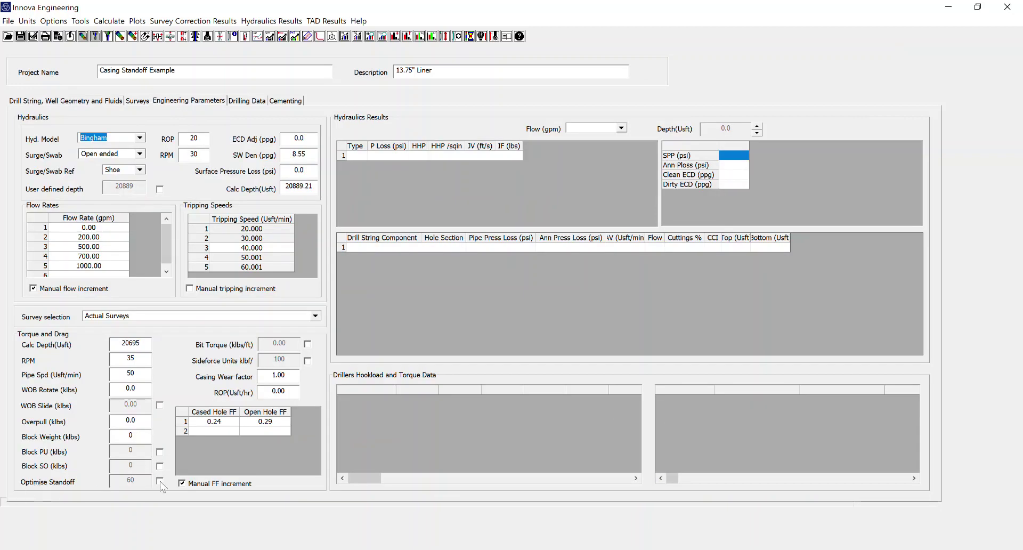
left_click(65, 101)
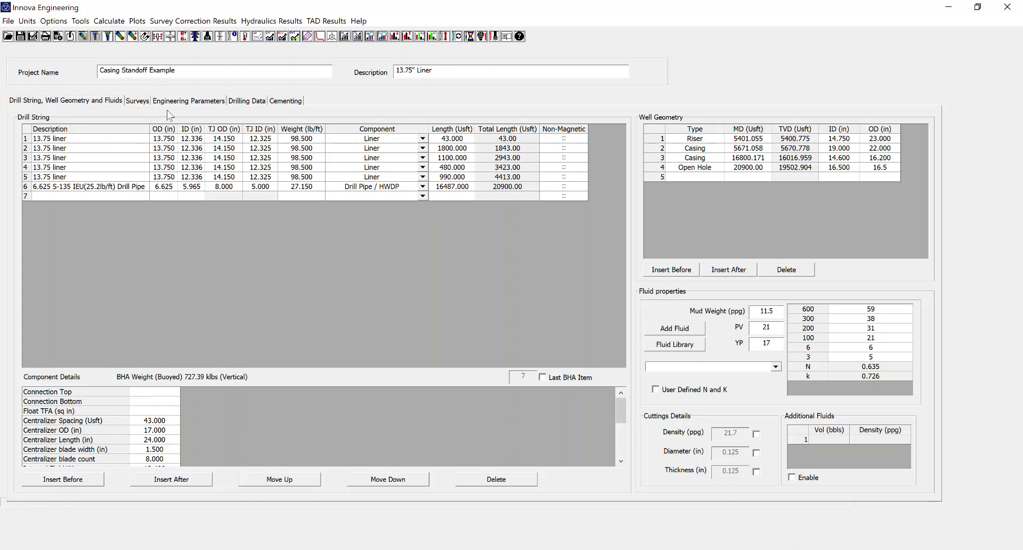
left_click(187, 101)
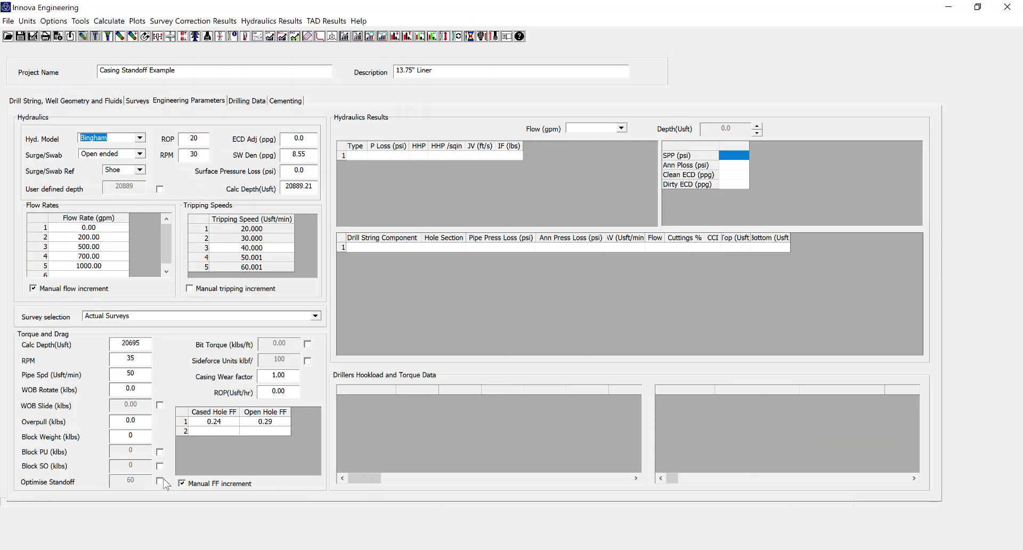
Check the standoff optimisation parameters for desired standoff, minimum step value and maximum spacing, and accept them
left_click(385, 314)
left_click(80, 21)
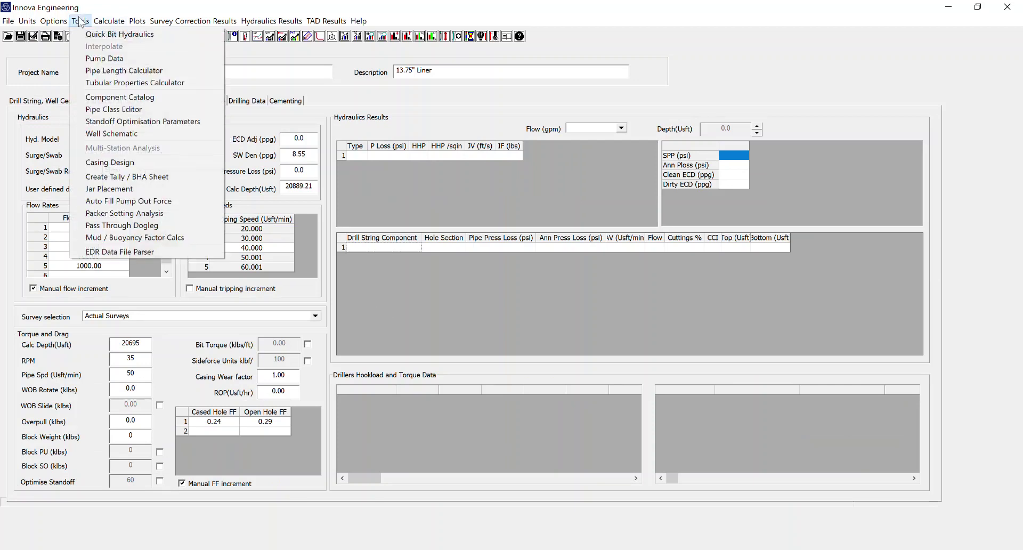
left_click(91, 122)
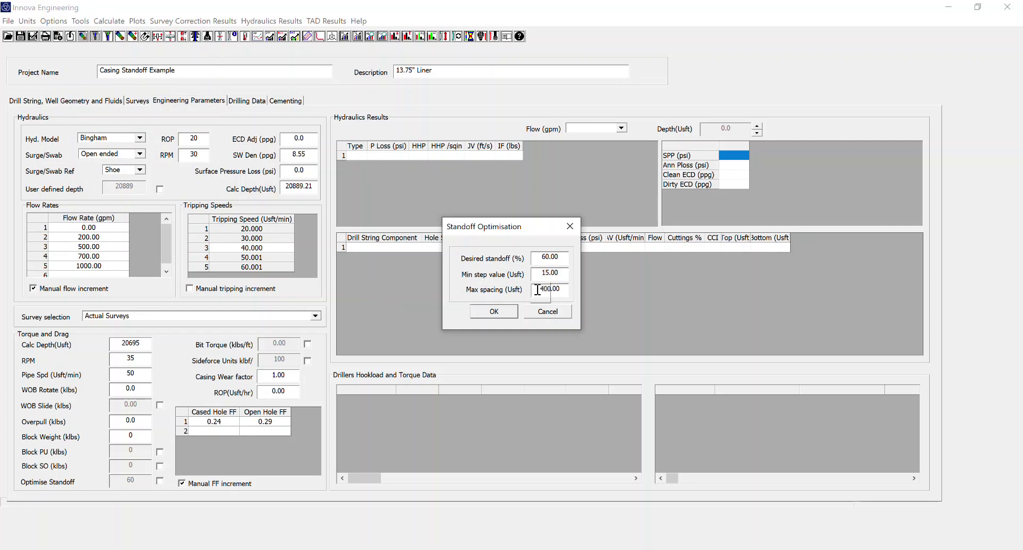
left_click(510, 311)
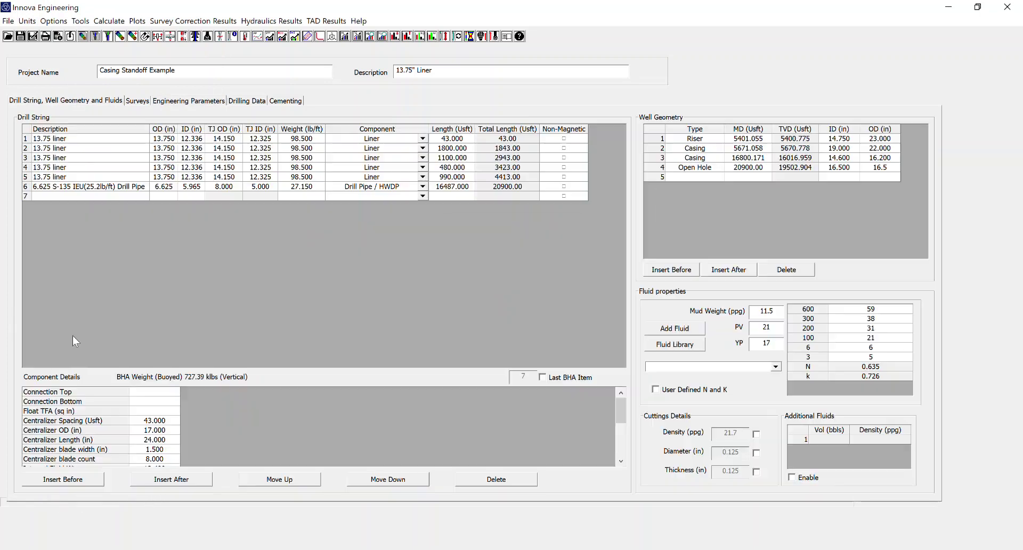
Return to the drill string, select the second liner section and run the torque and drag calculation without standoff optimisation
left_click(77, 101)
left_click(84, 149)
left_click(113, 21)
left_click(121, 46)
left_click(560, 308)
Open the Standoff Summary report and review its centraliser spacing summary and Centralizer Stand Off Results table
left_click(335, 22)
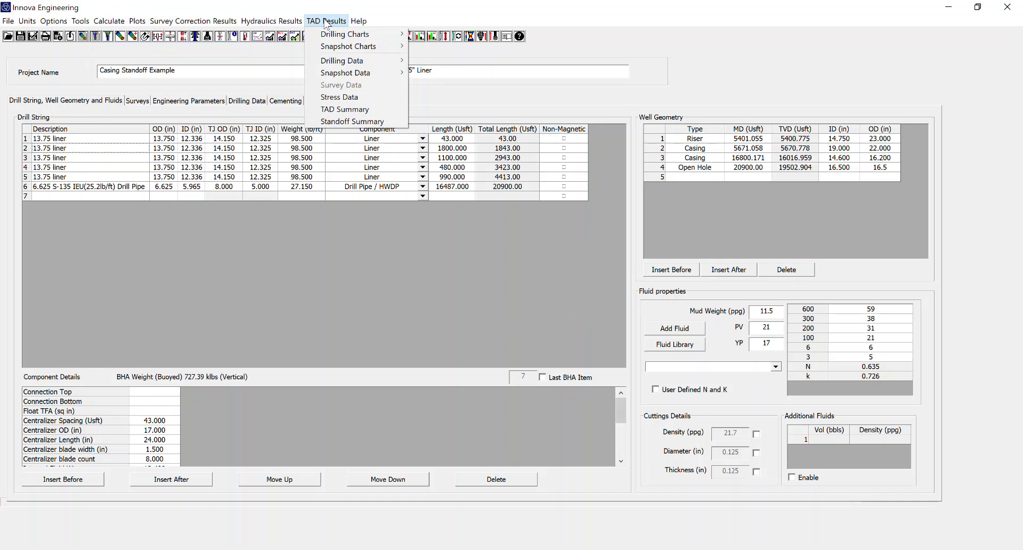
left_click(343, 124)
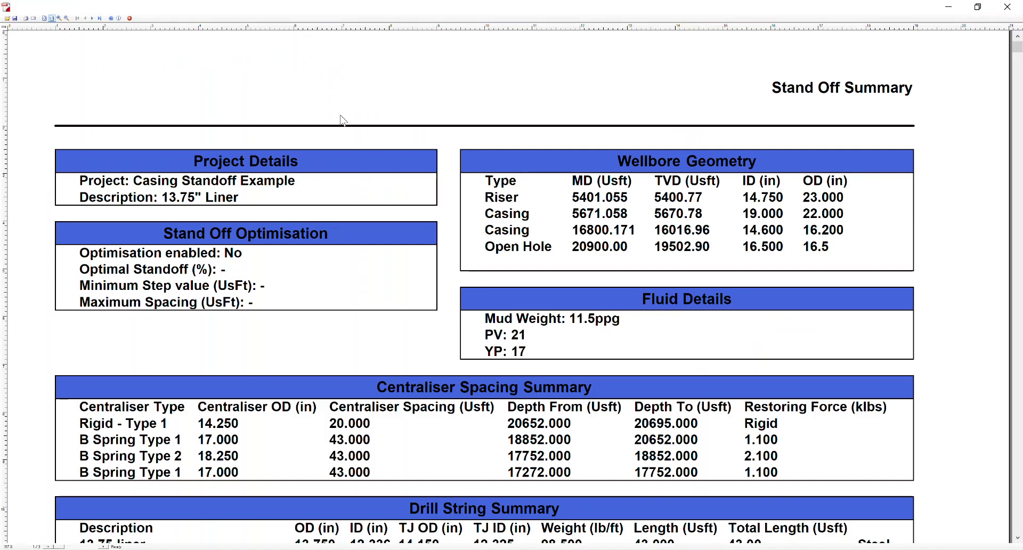
scroll(391, 230, "down", 15)
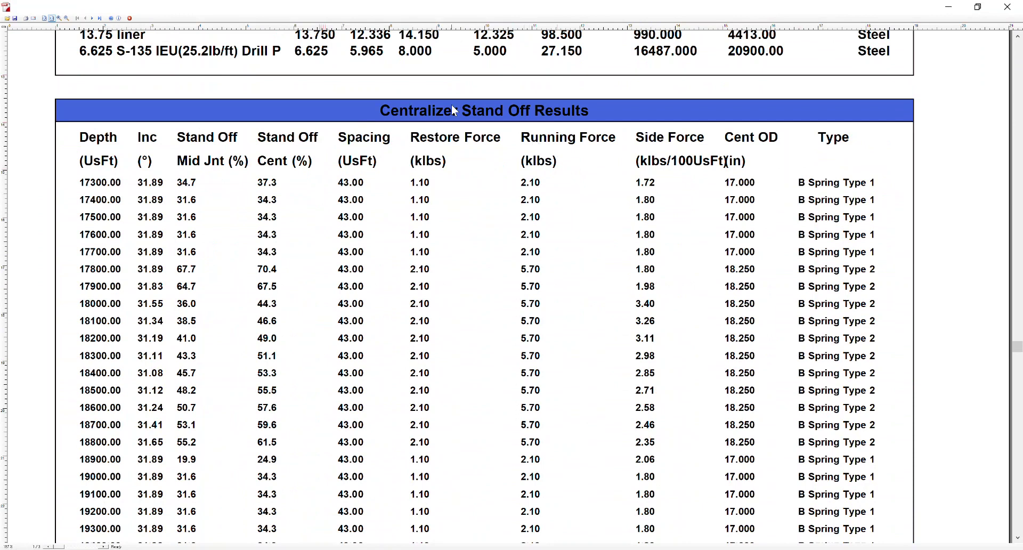
scroll(445, 128, "down", 1)
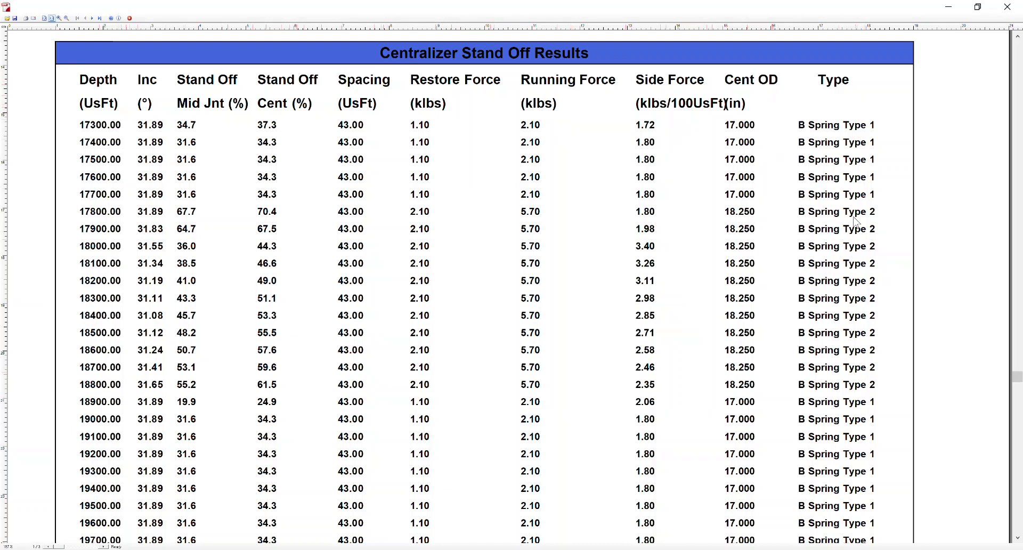
scroll(842, 221, "down", 5)
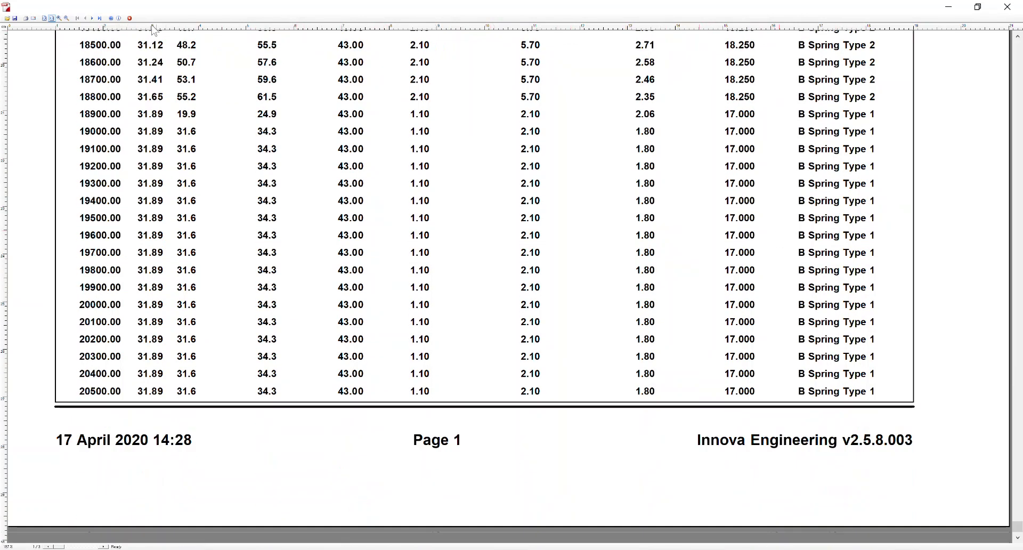
Review the report's Standoff, Side Forces / Centralizers Forces and Hookload charts on the following pages, and close the report
left_click(92, 18)
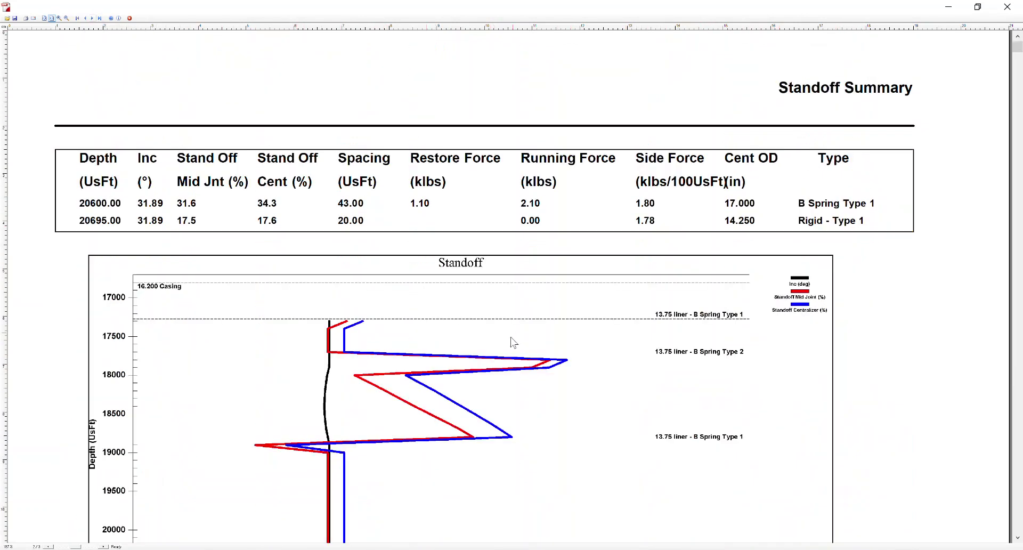
scroll(512, 341, "down", 3)
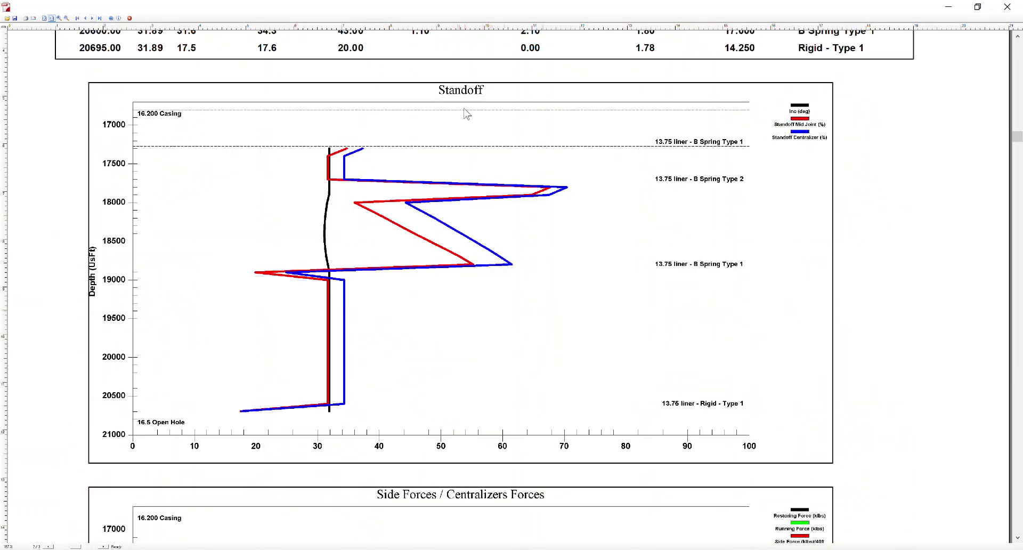
scroll(491, 174, "down", 7)
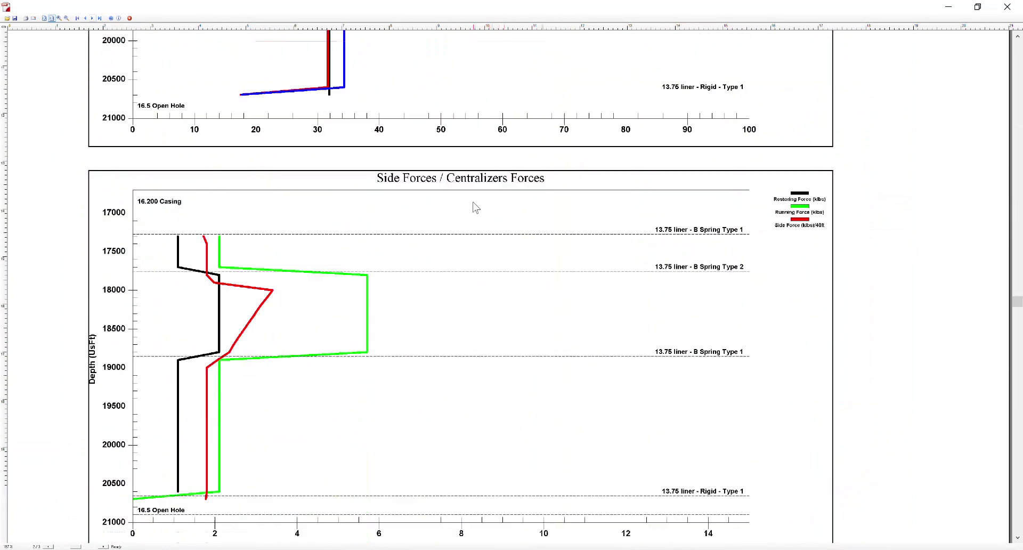
scroll(463, 215, "down", 1)
scroll(459, 210, "down", 2)
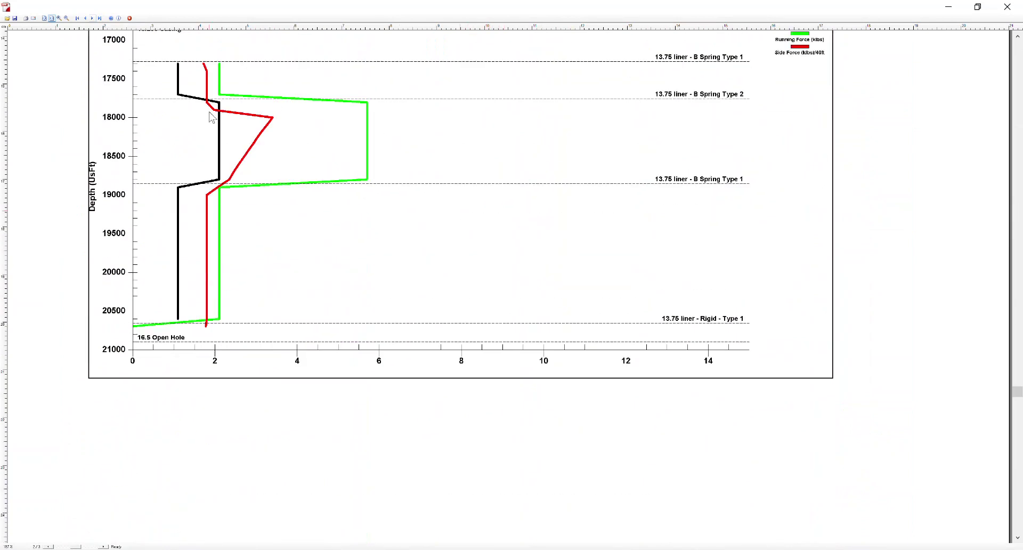
left_click(92, 18)
scroll(486, 153, "down", 3)
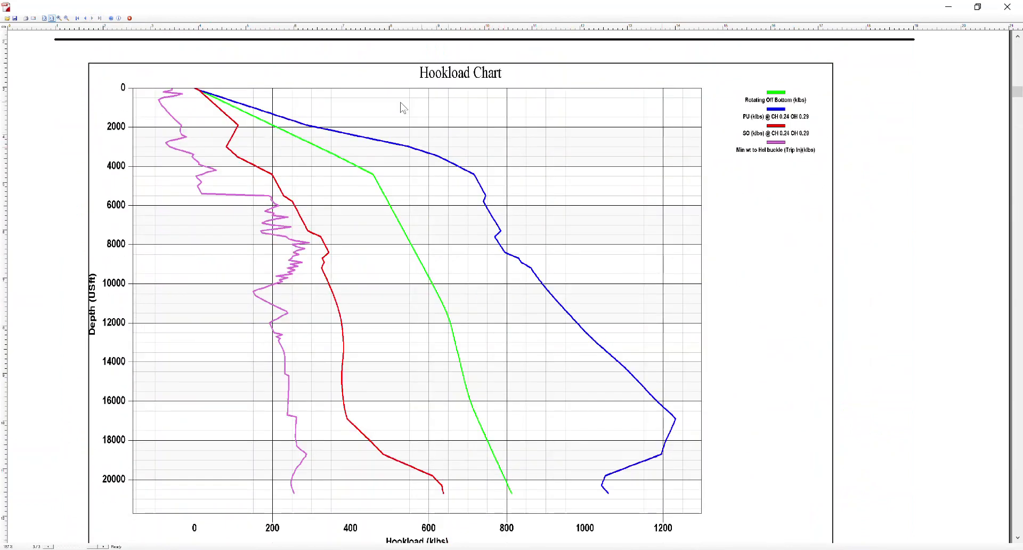
scroll(318, 306, "down", 10)
left_click(1015, 7)
View the Casing Standoff snapshot chart and close it
left_click(326, 21)
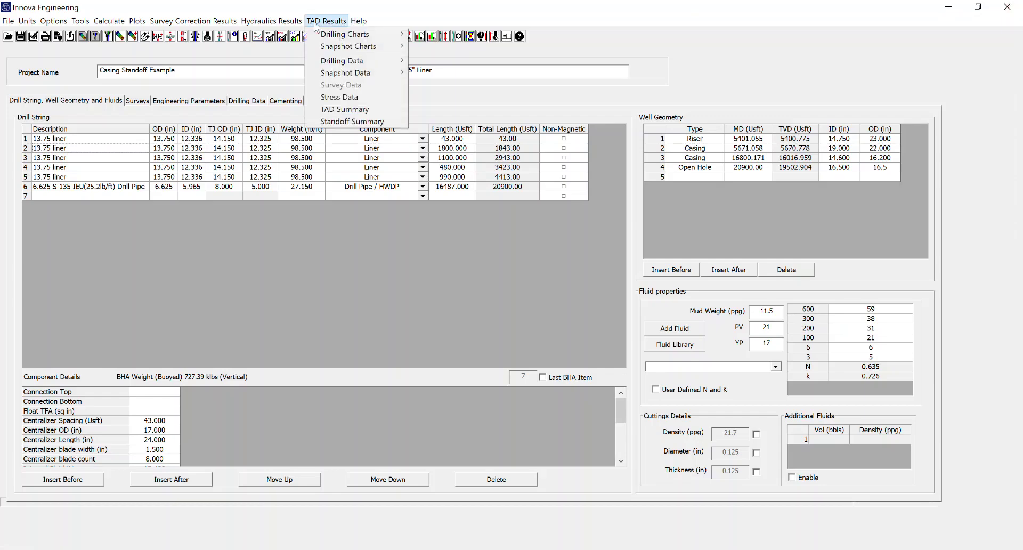
mouse_move(322, 52)
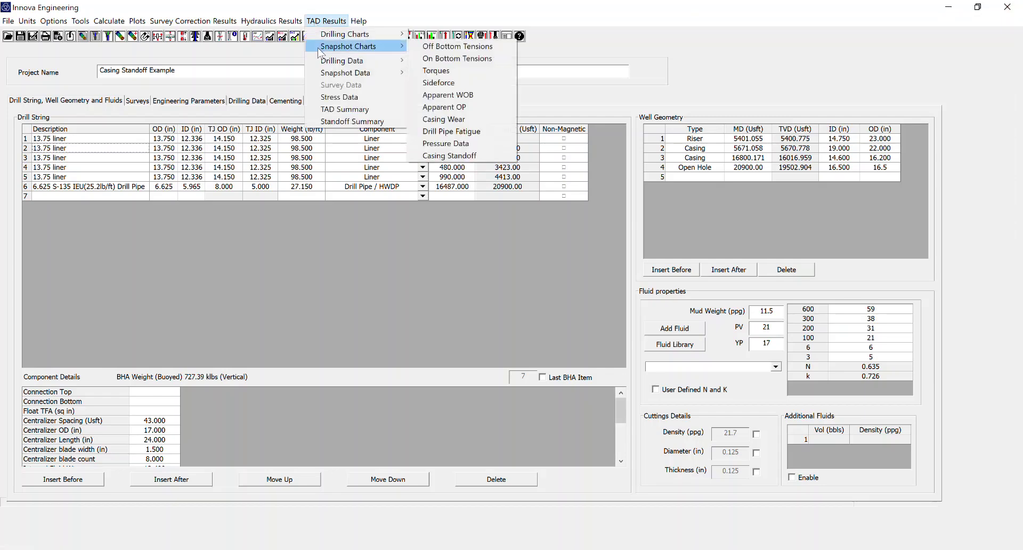
left_click(446, 157)
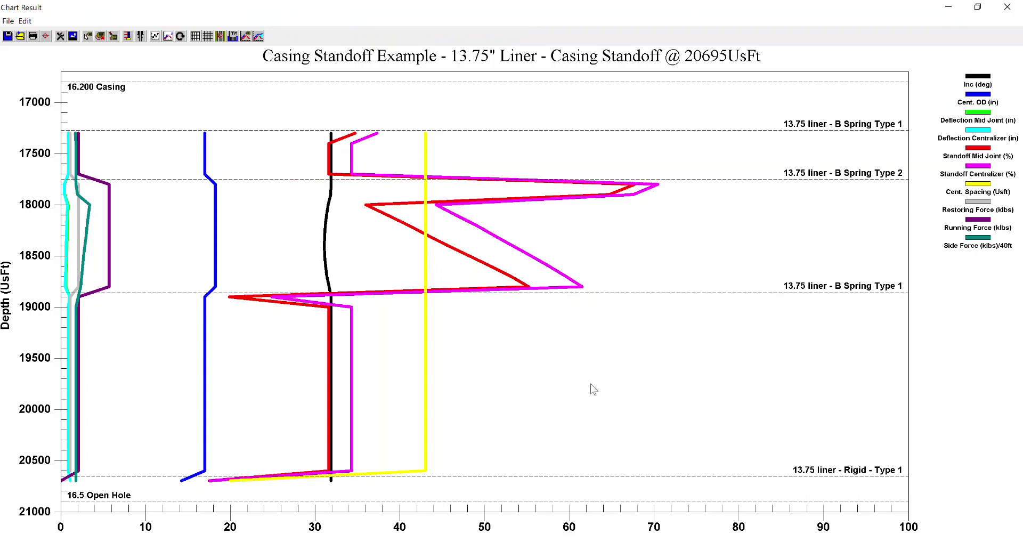
left_click(1006, 7)
Enable Optimise Standoff and accept 60% desired standoff, 15 Usft minimum step and 400 Usft maximum spacing
left_click(188, 100)
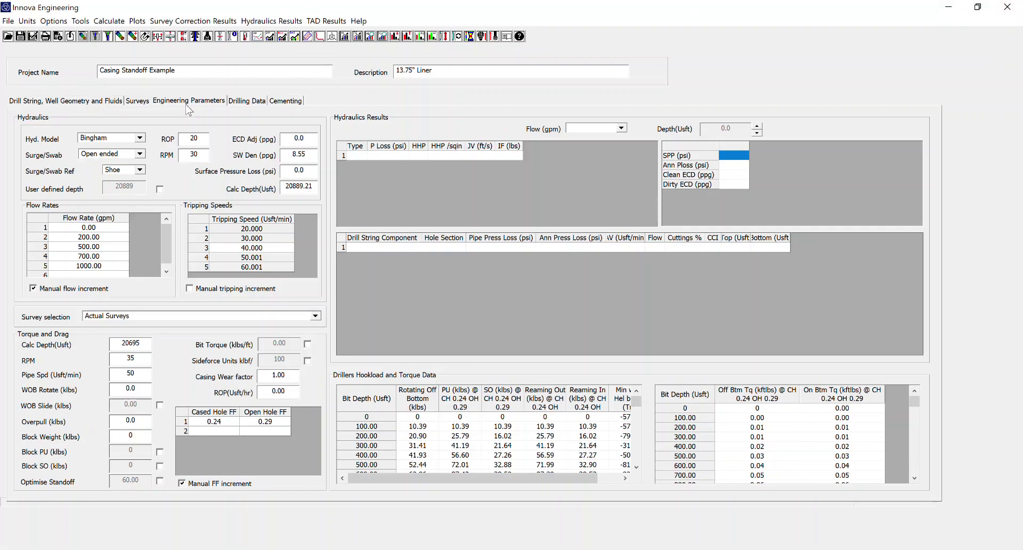
left_click(160, 481)
left_click(109, 21)
mouse_move(80, 21)
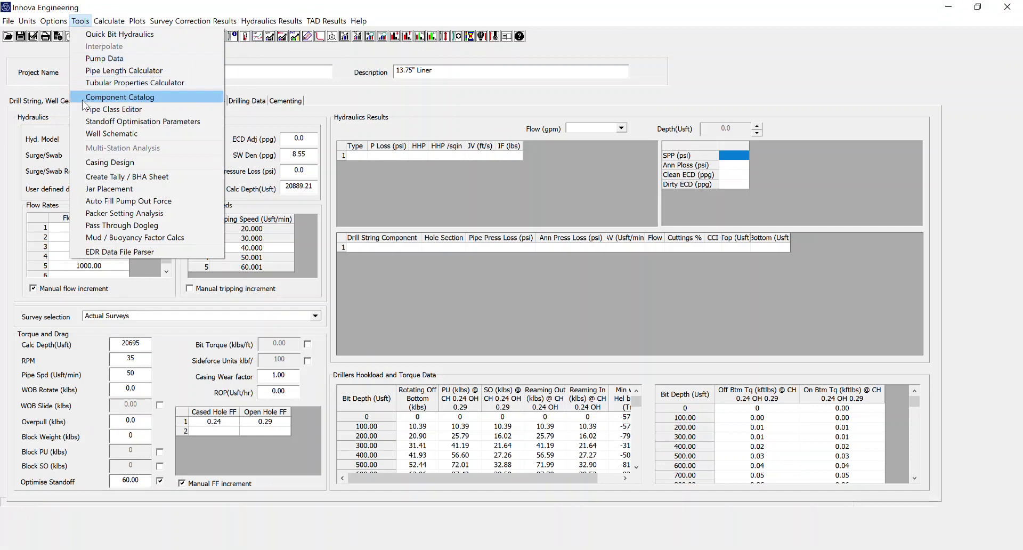
left_click(86, 121)
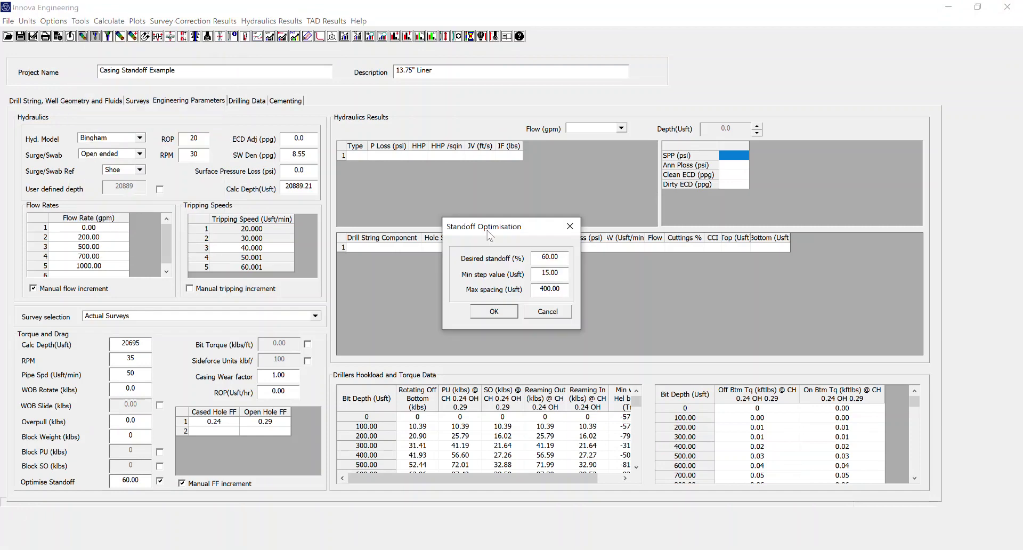
left_click(490, 314)
Run the torque and drag calculation again with standoff optimisation enabled
left_click(109, 20)
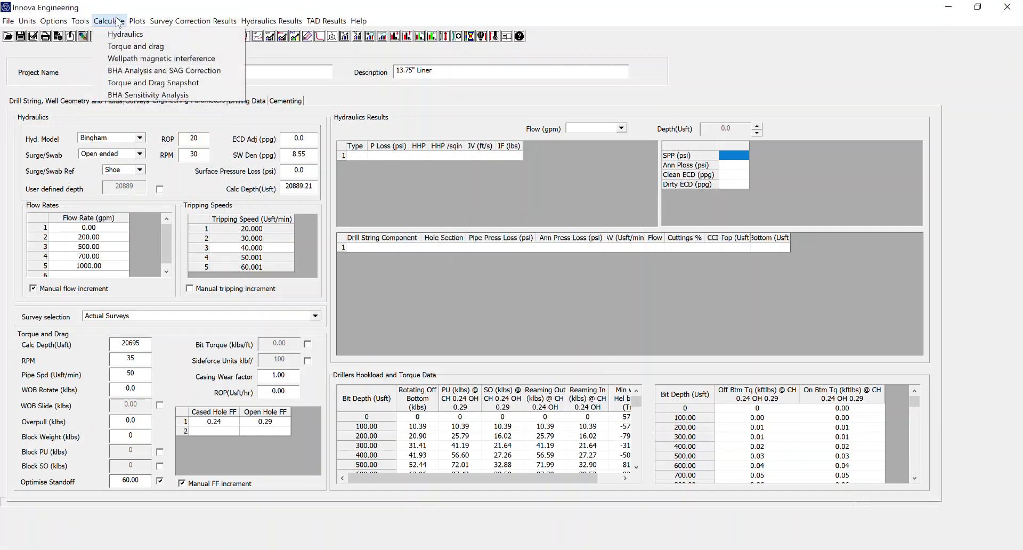
left_click(116, 47)
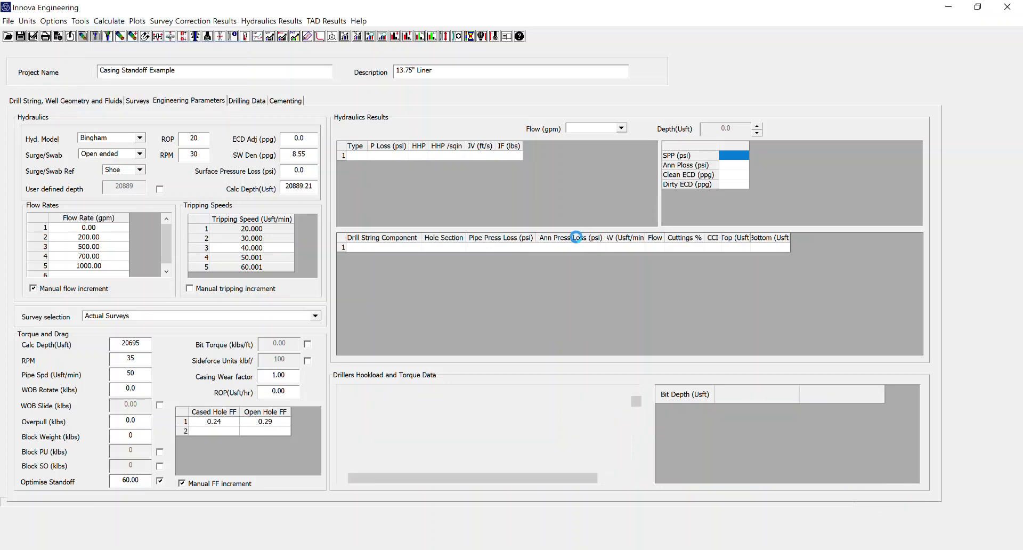
left_click(550, 303)
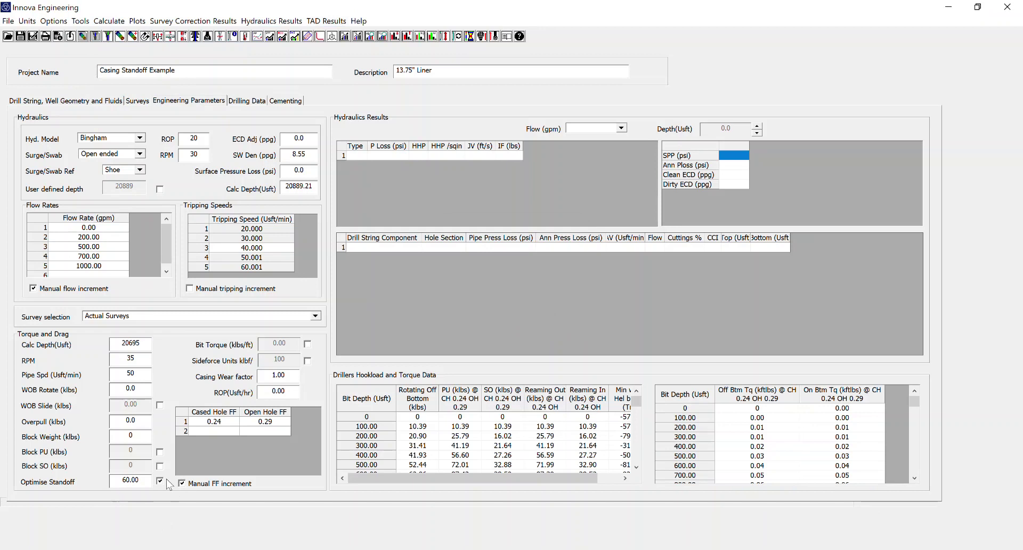
Open the Standoff Summary report for the optimised run, review the recommended centralizer spacing and standoff by depth, and close the report
left_click(315, 21)
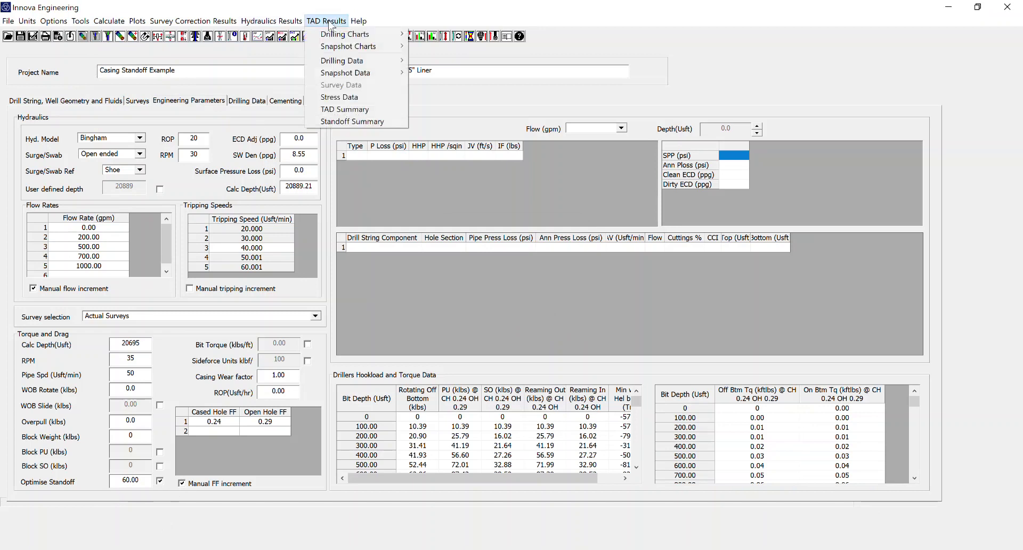
left_click(335, 121)
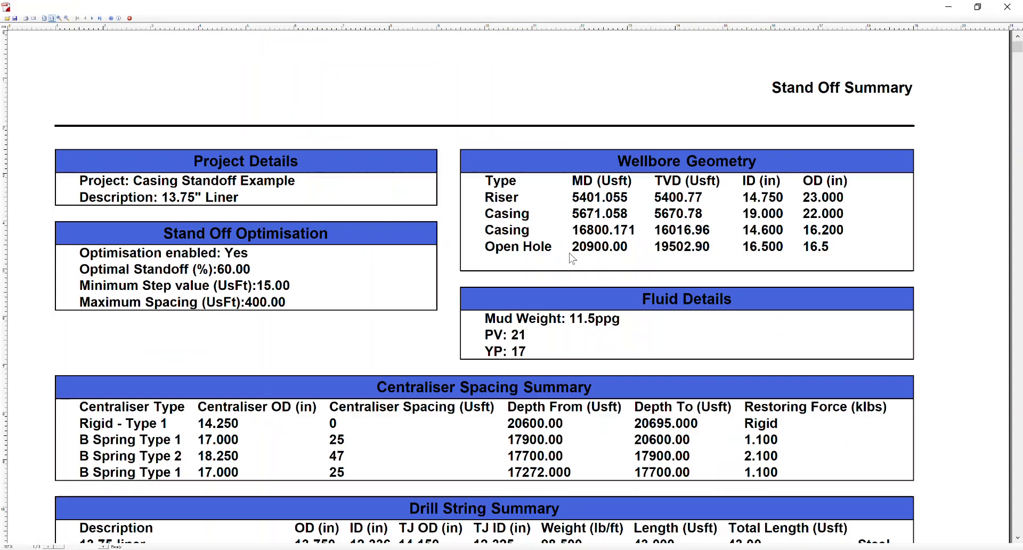
scroll(567, 259, "down", 3)
scroll(567, 258, "down", 10)
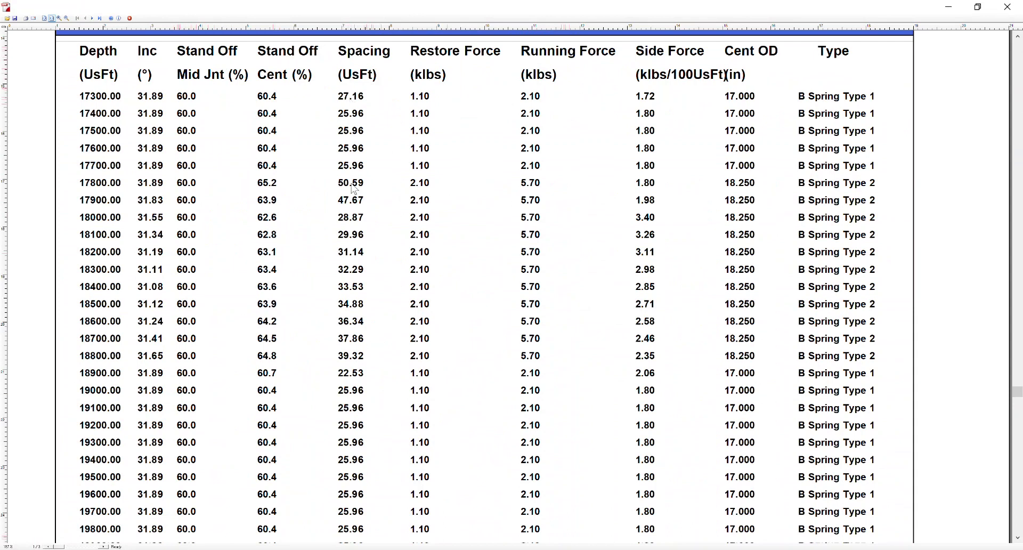
scroll(355, 237, "down", 5)
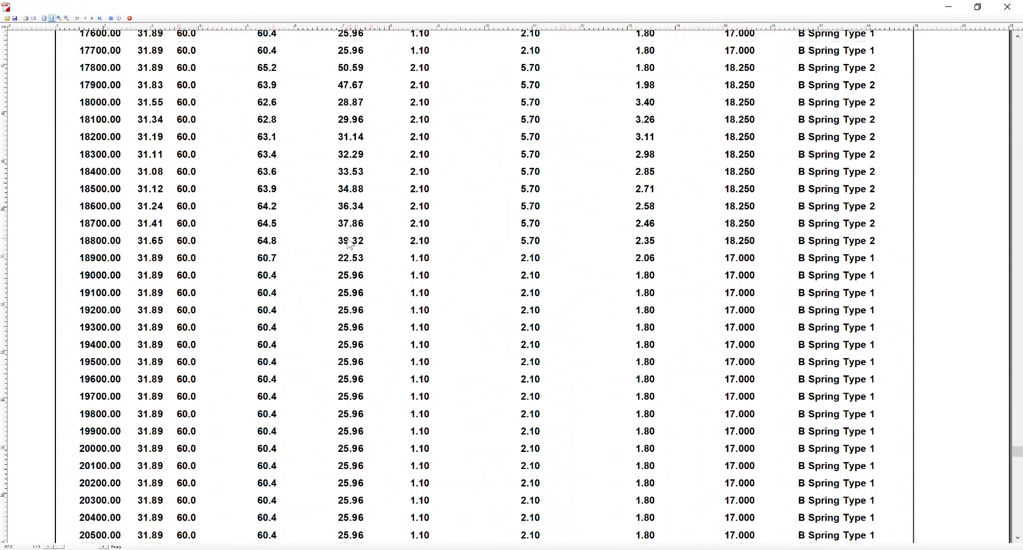
left_click(1011, 11)
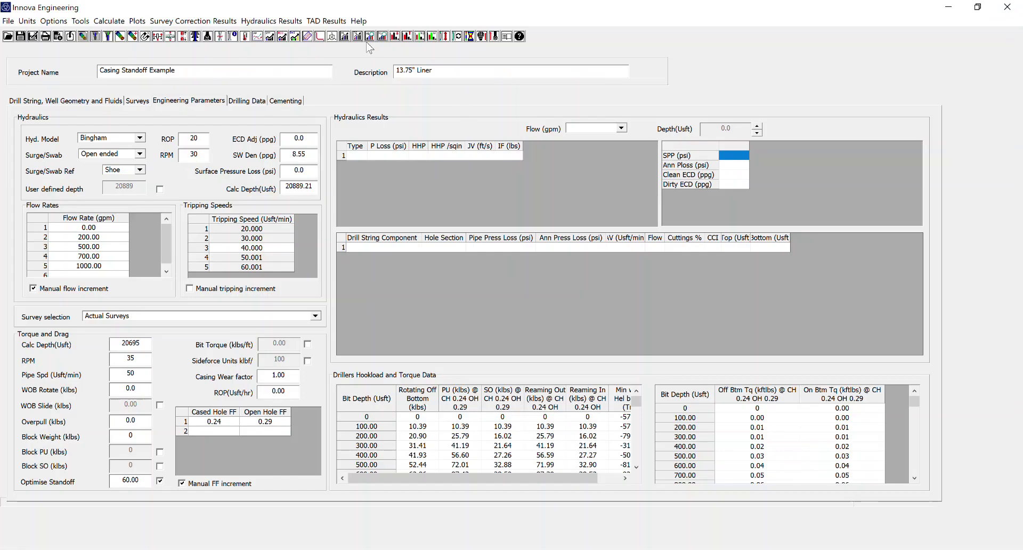
View the Casing Standoff snapshot chart for the optimised run, close it, and return to the drill string and well geometry data
left_click(326, 21)
mouse_move(329, 48)
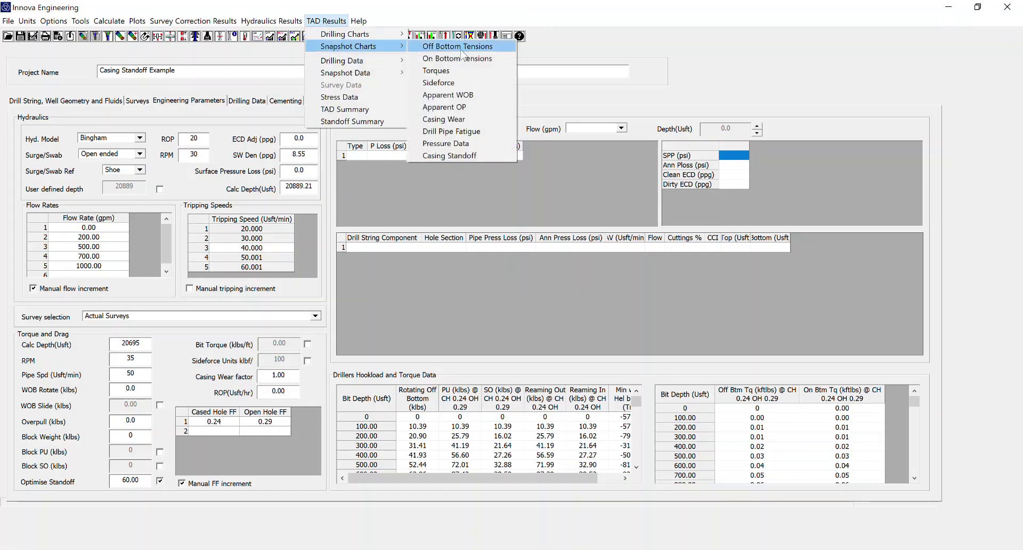
left_click(457, 155)
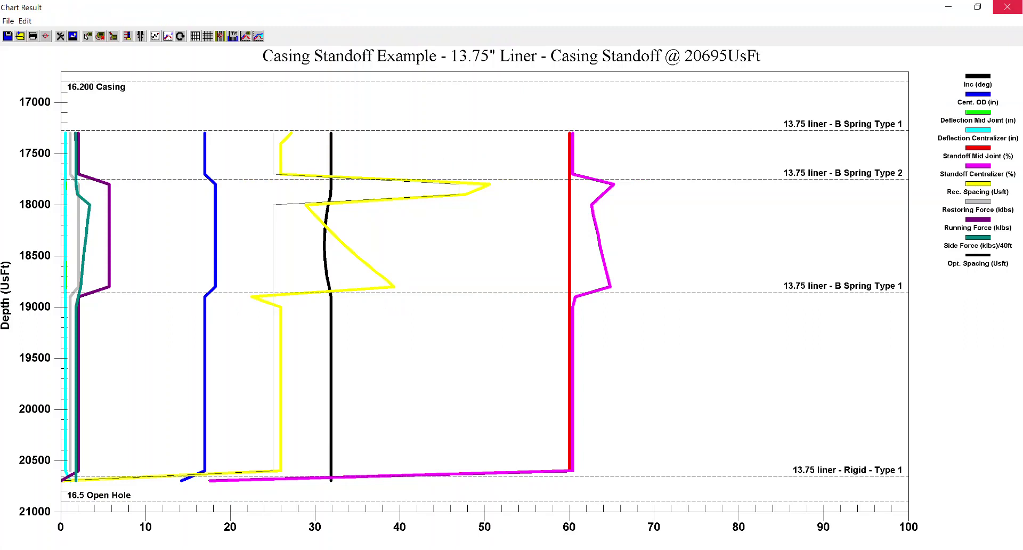
left_click(1007, 7)
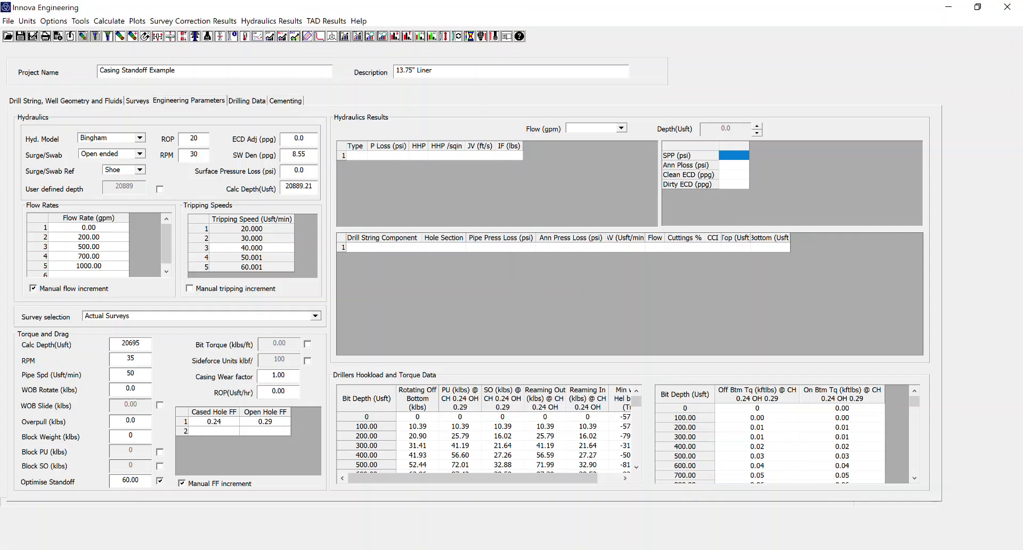
left_click(60, 100)
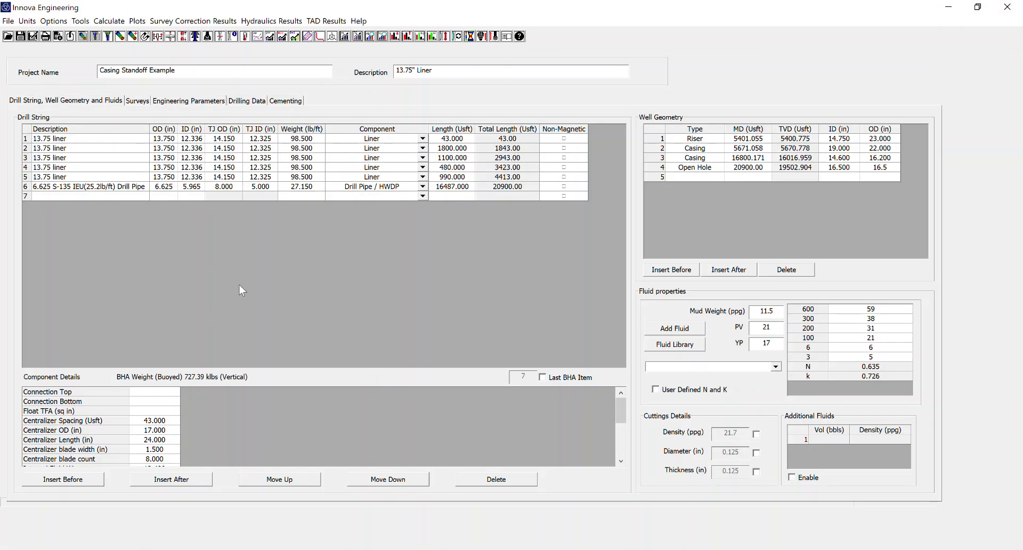